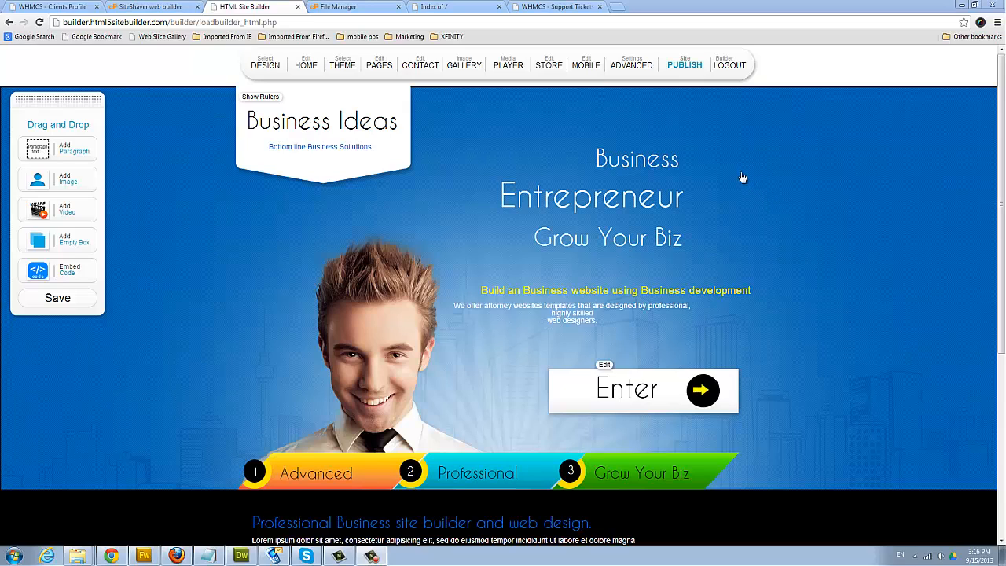
- Start publishing the Business Ideas site, then follow the member-login prompt to the My sites page
left_click(681, 69)
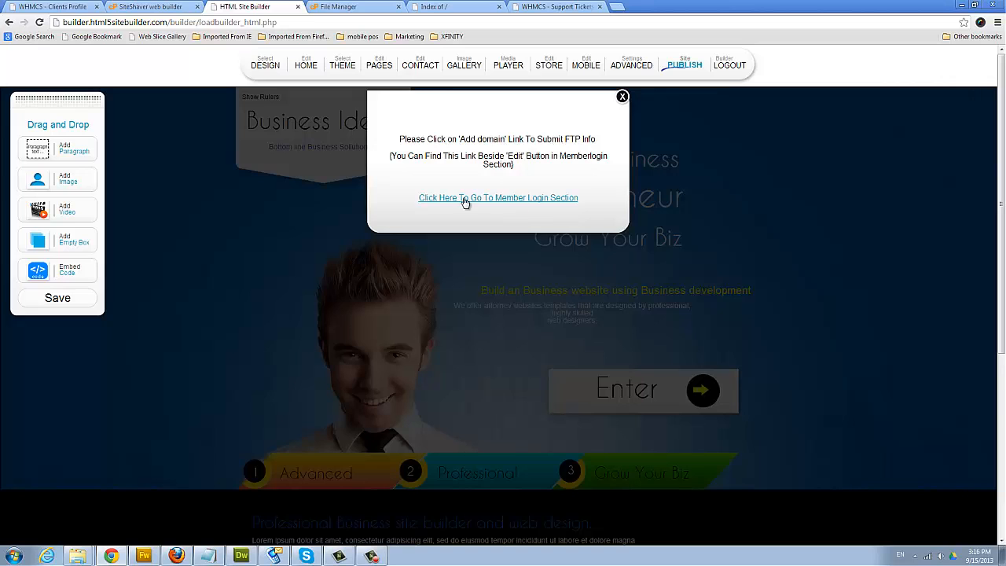
left_click(534, 201)
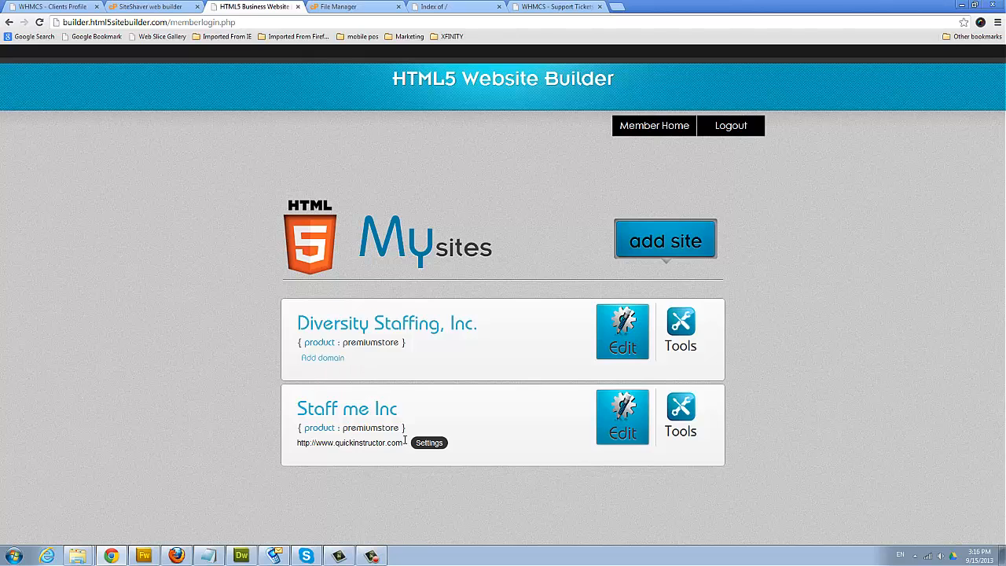
- Review the Add domain FTP form, close it, and switch to the quickinstructor.com cPanel
left_click(328, 364)
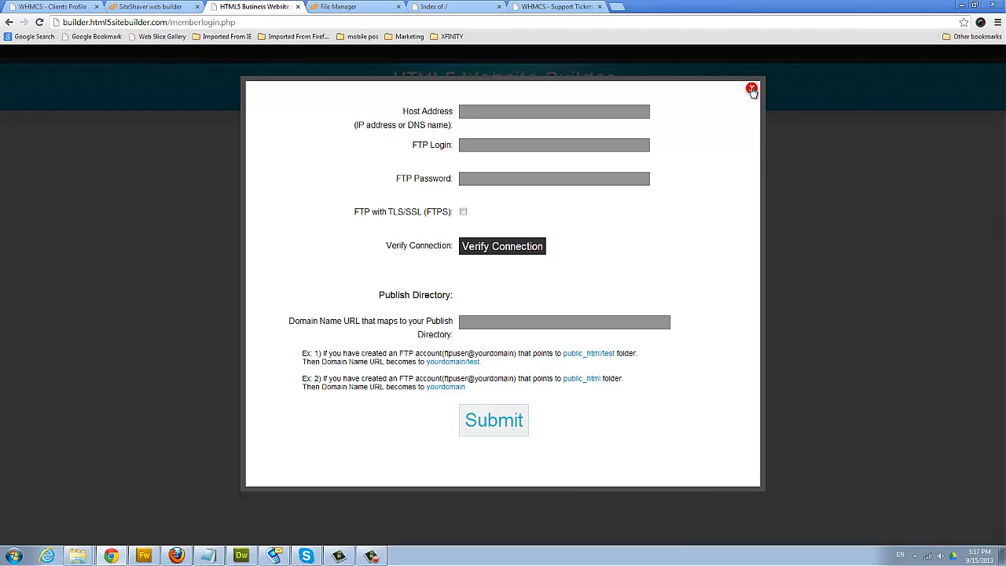
left_click(752, 91)
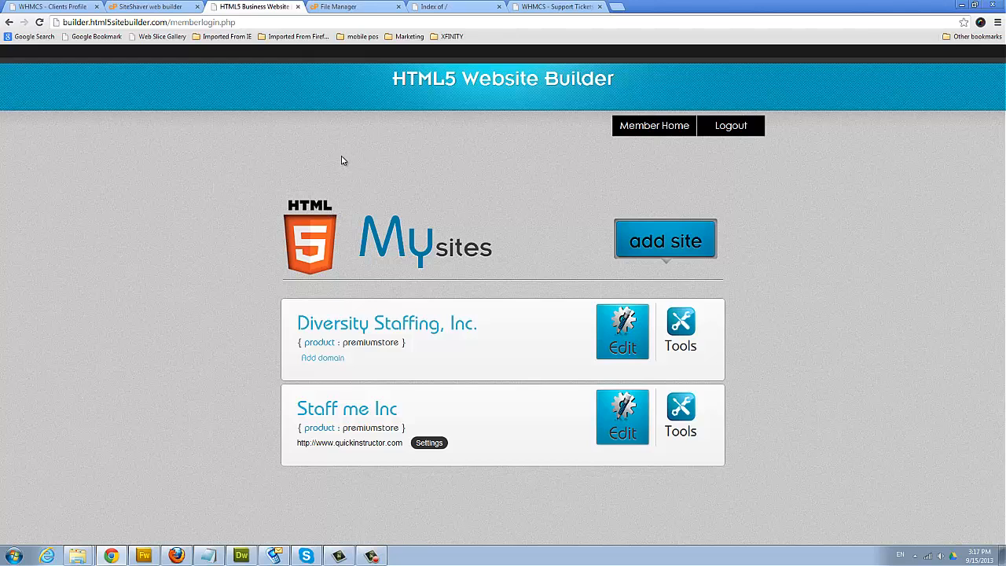
left_click(164, 7)
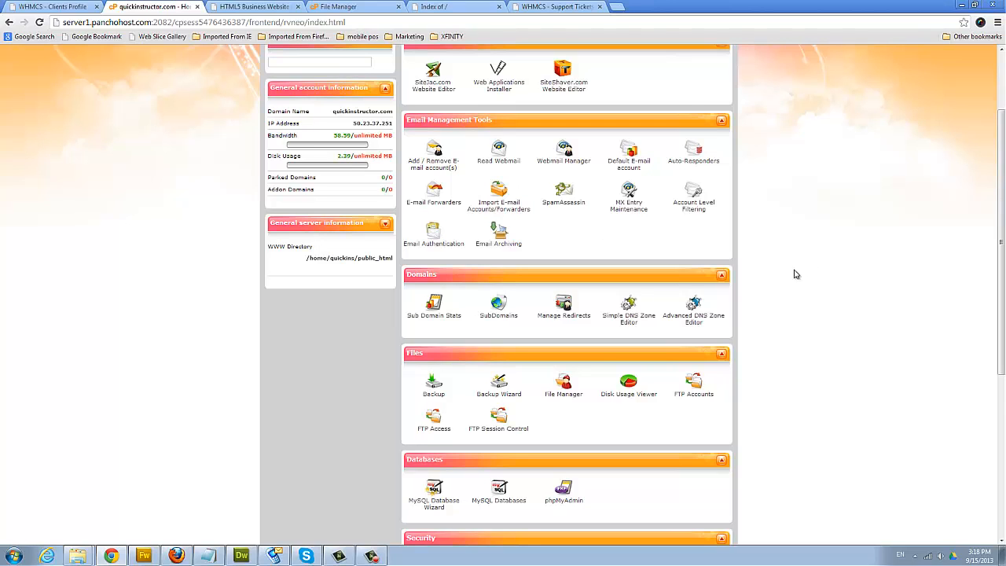
scroll(804, 283, "down", 1)
scroll(804, 283, "down", 1)
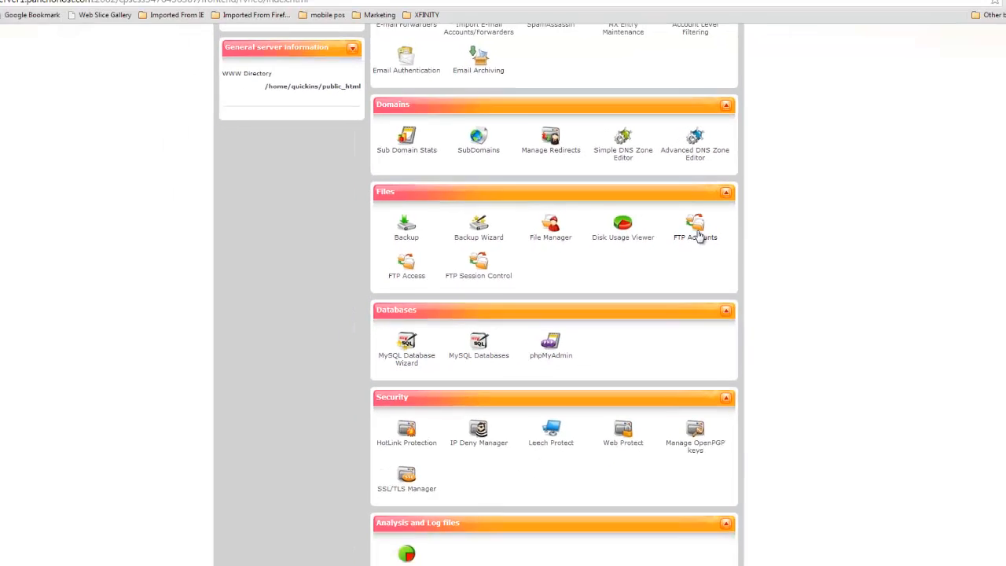
- In FTP Accounts, enter a login name and paste the account password into both password fields
left_click(695, 235)
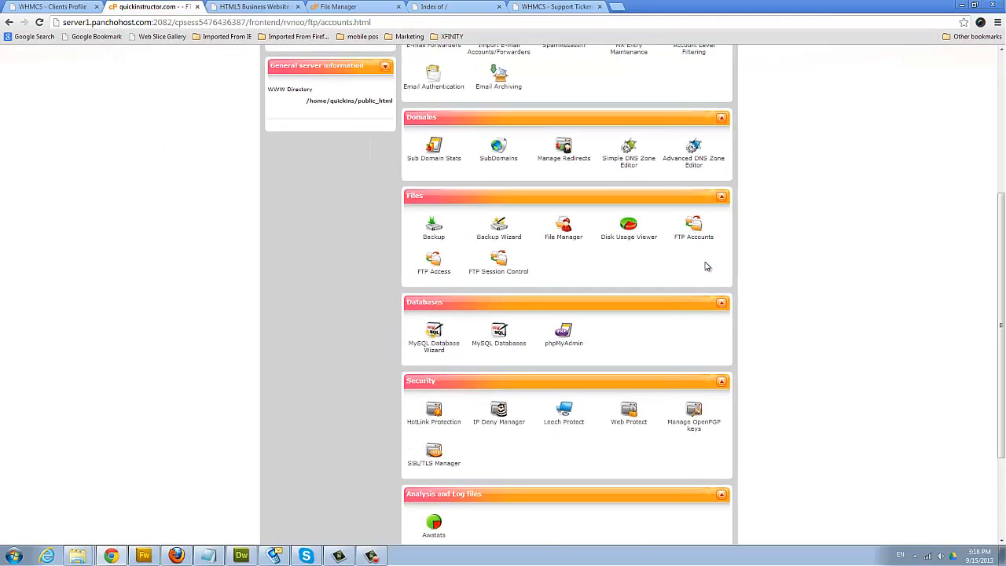
scroll(614, 291, "down", 2)
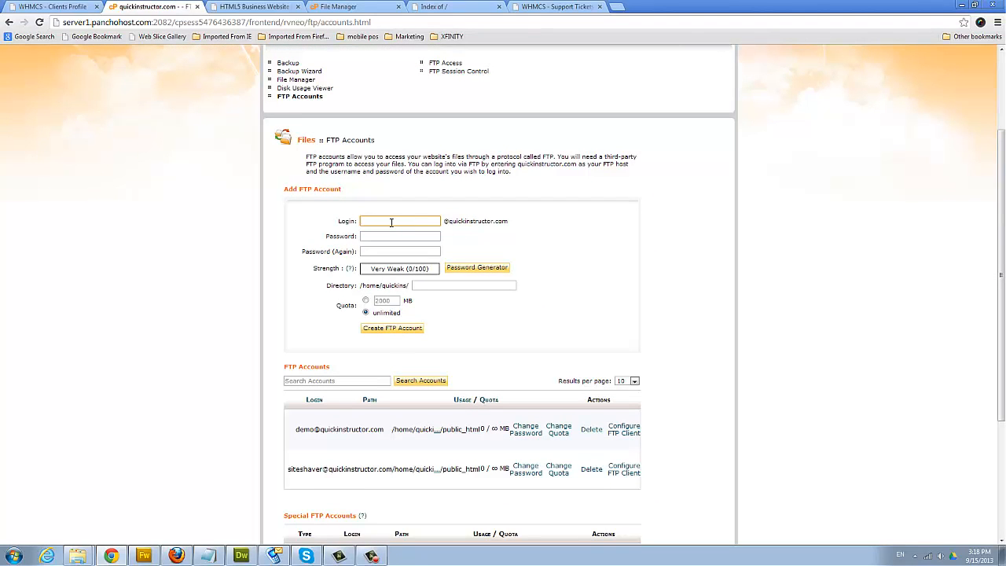
type("siteshaver")
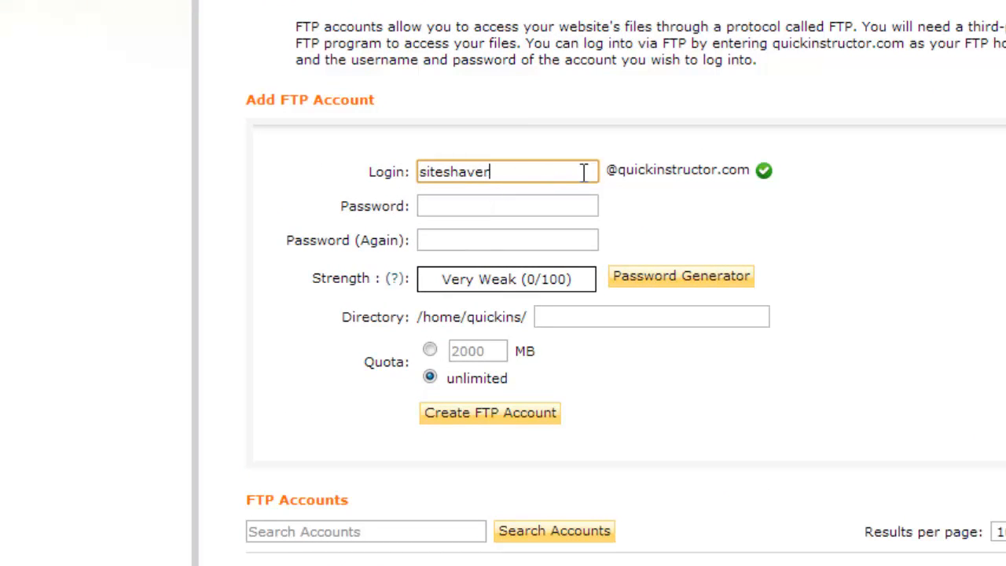
left_click(447, 205)
key("ctrl+v")
left_click(446, 240)
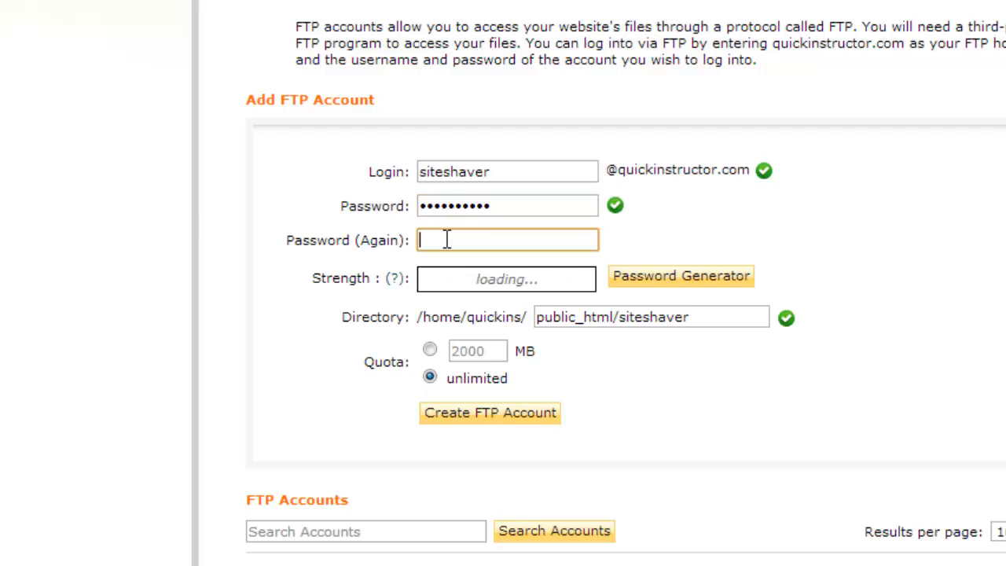
key("ctrl+v")
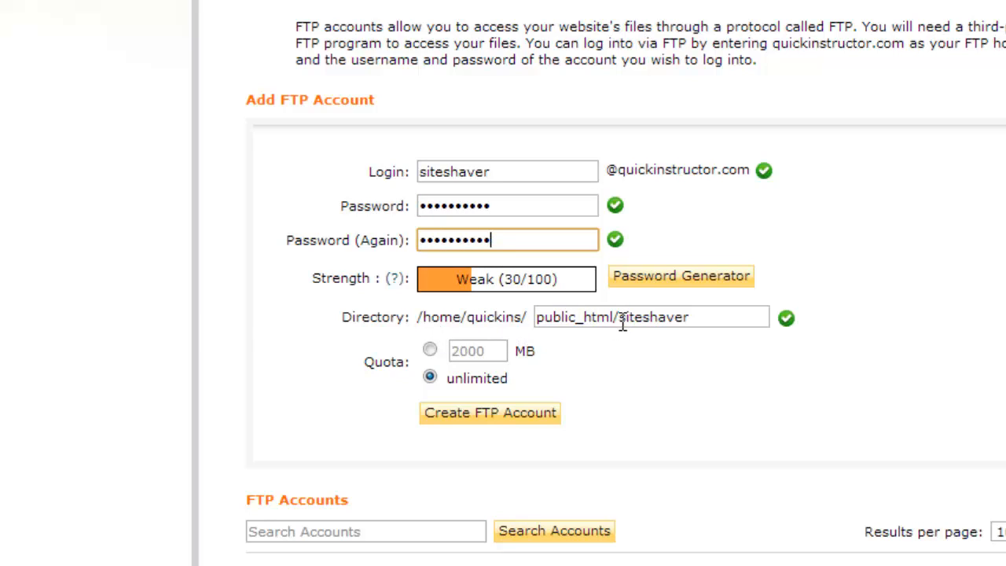
- Trim the directory to public_html, create the FTP account, and return to the website builder
left_click_drag(621, 319, 698, 310)
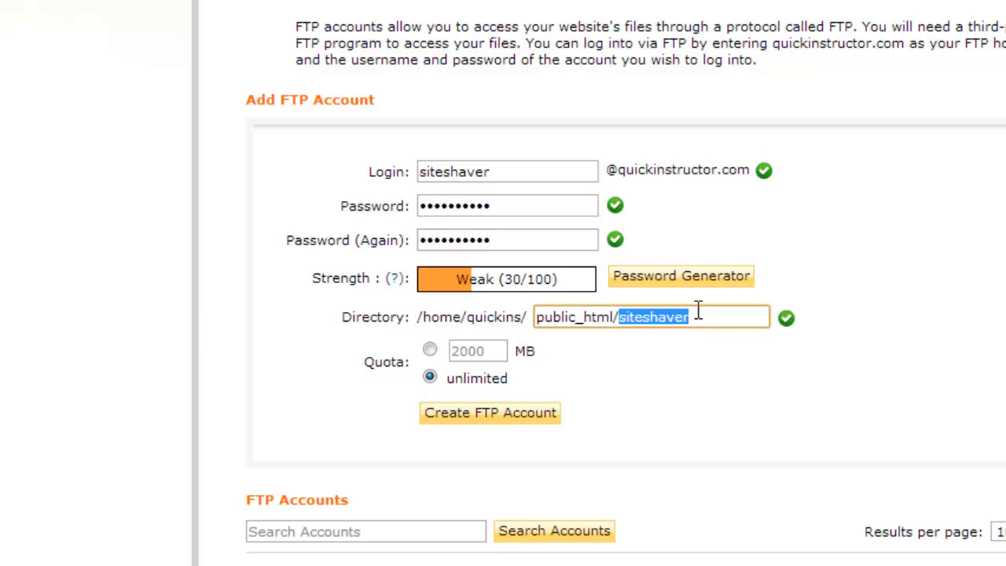
key("BackSpace")
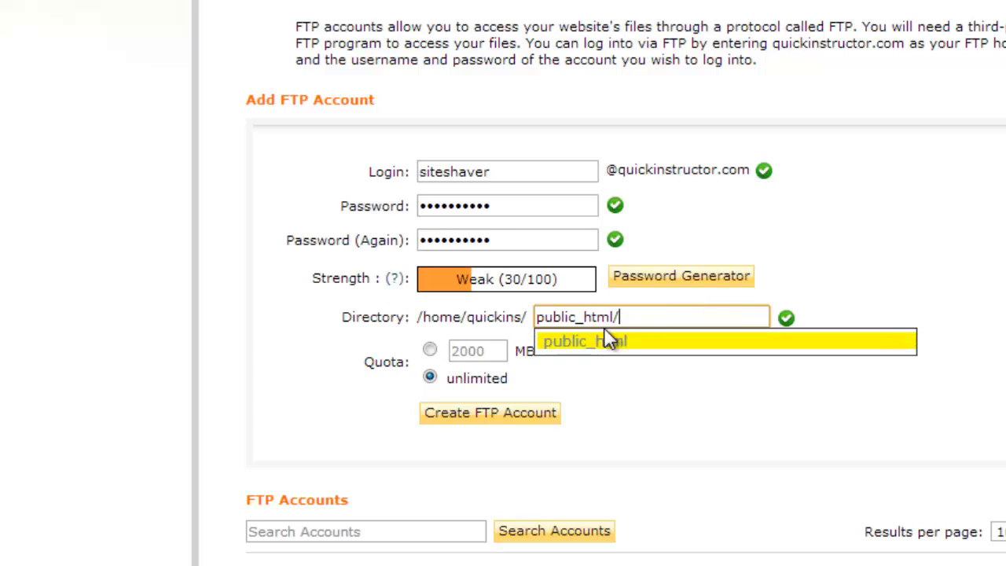
left_click(621, 343)
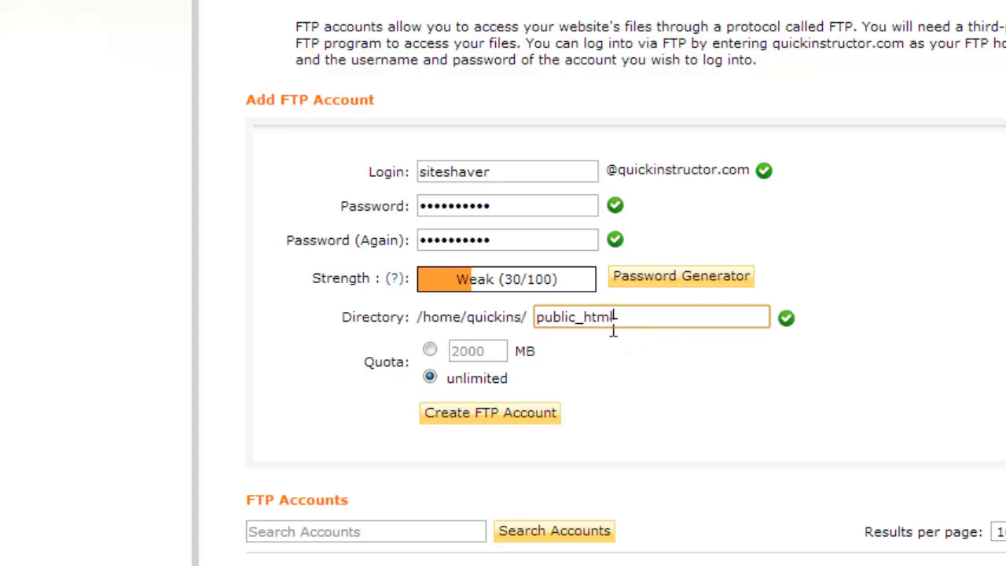
left_click(508, 418)
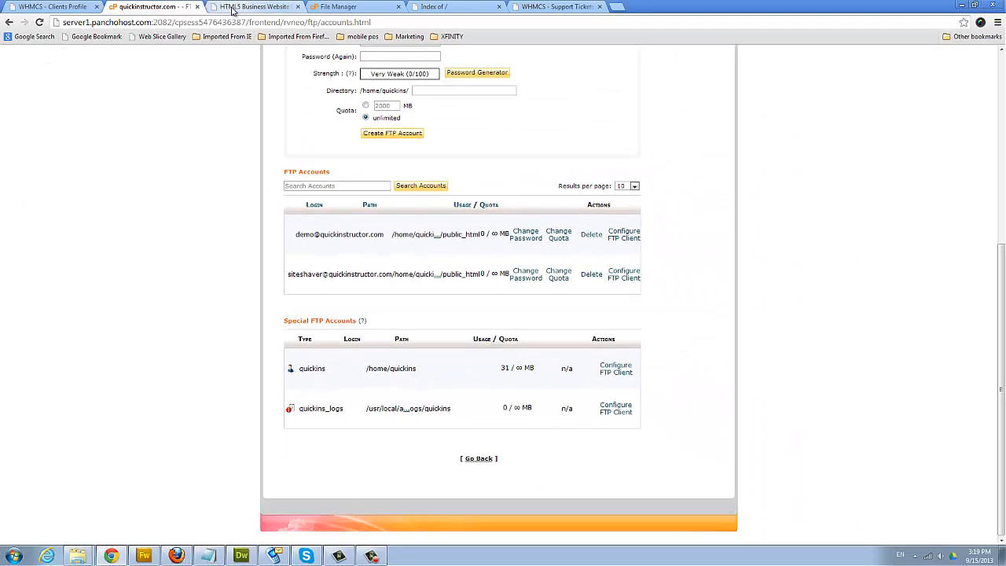
left_click(250, 7)
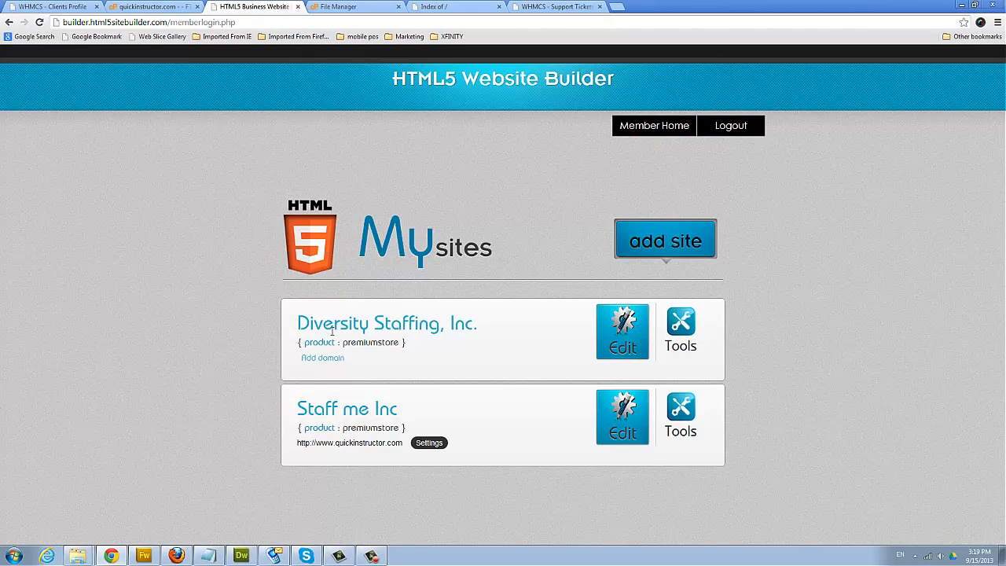
- Open Staff me Inc's FTP settings and check host quickinstructor.com, the FTP login and the password
left_click(429, 443)
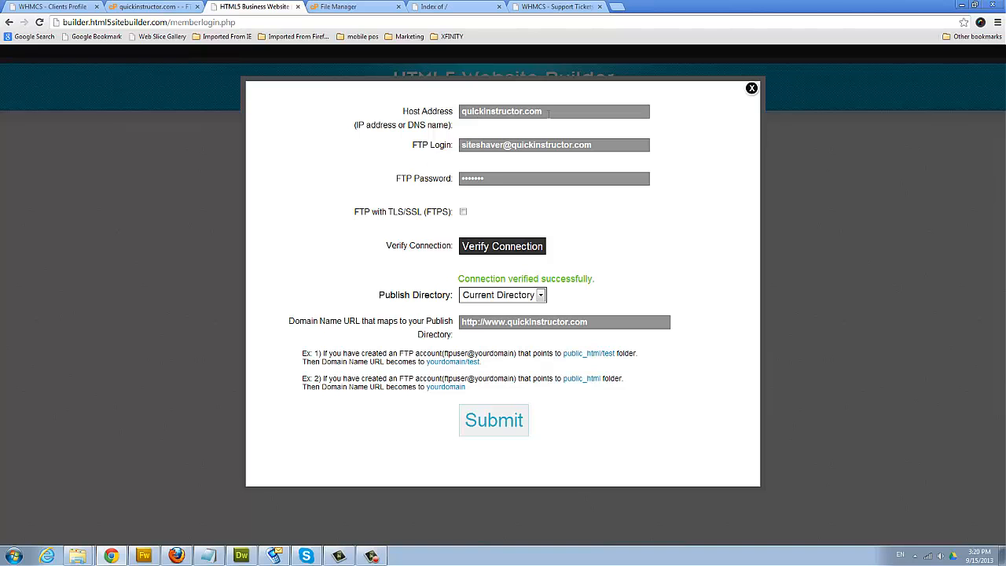
left_click_drag(549, 115, 459, 115)
left_click(462, 115)
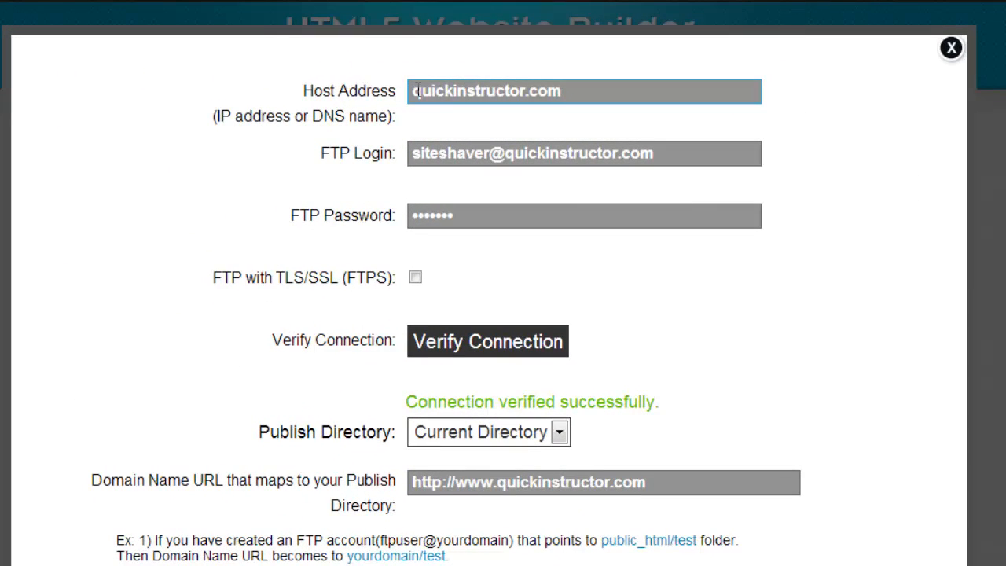
left_click_drag(565, 92, 409, 89)
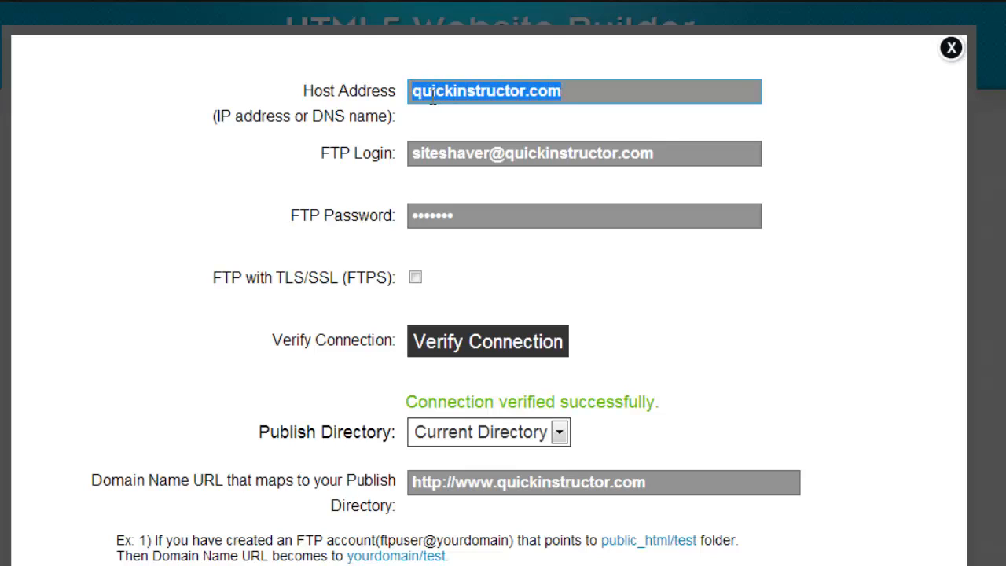
left_click(432, 93)
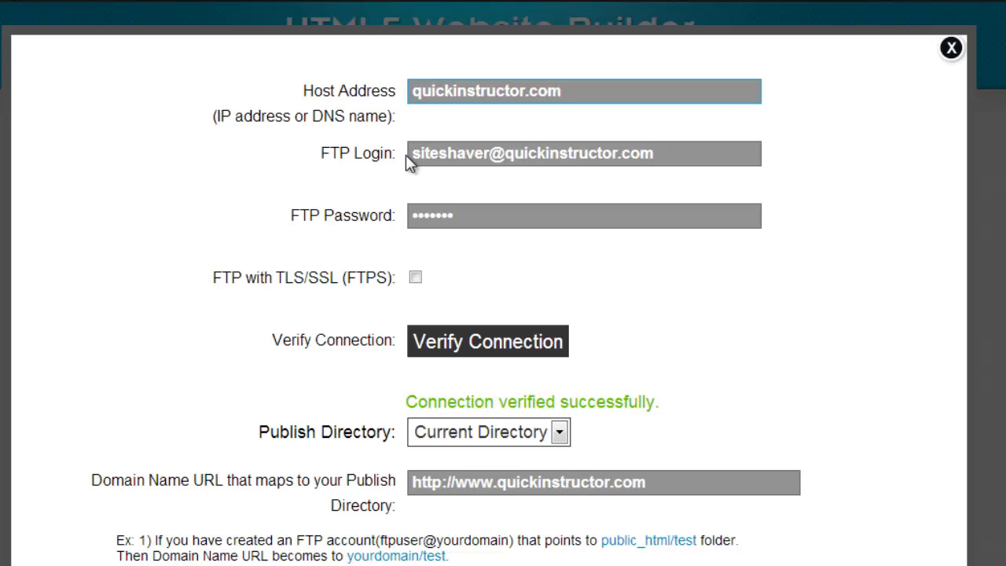
left_click_drag(414, 153, 668, 154)
left_click(464, 214)
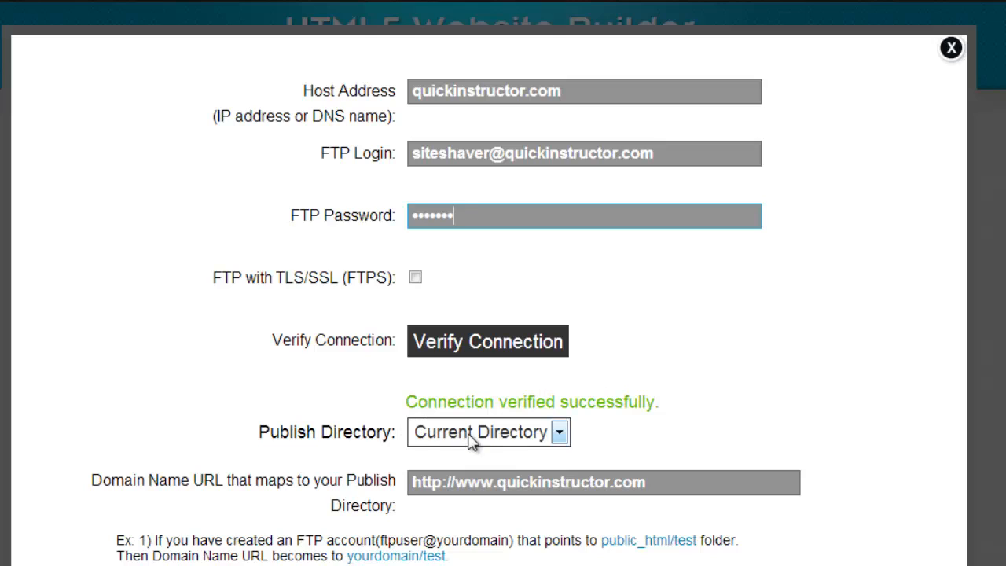
left_click(513, 434)
left_click(513, 435)
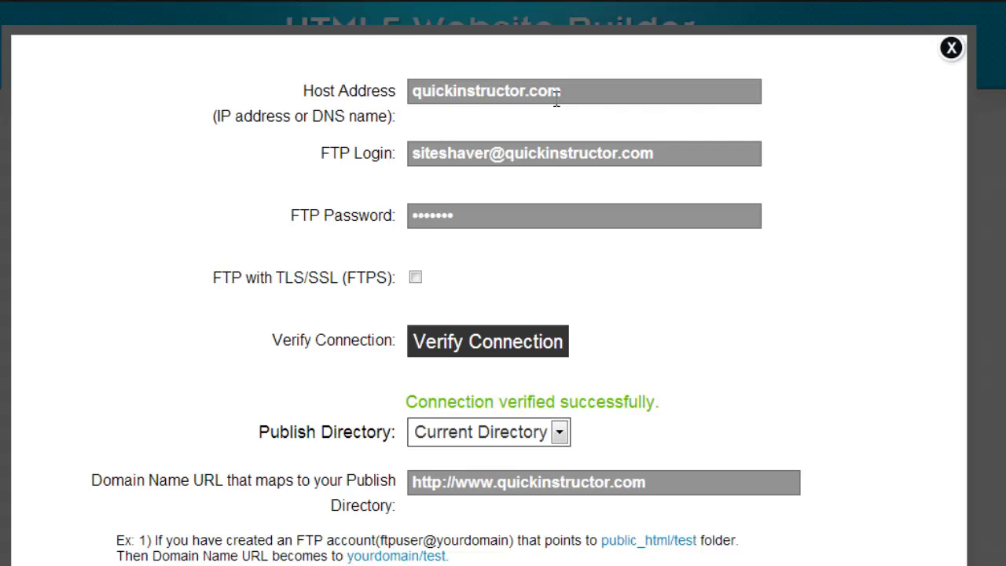
left_click(500, 483)
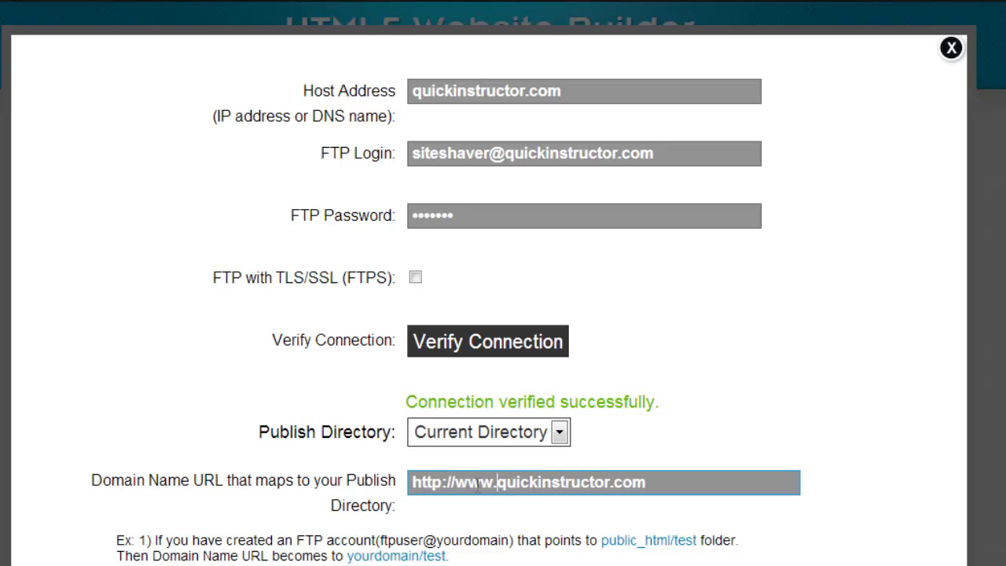
key("BackSpace")
key("BackSpace")
key("BackSpace")
key("BackSpace")
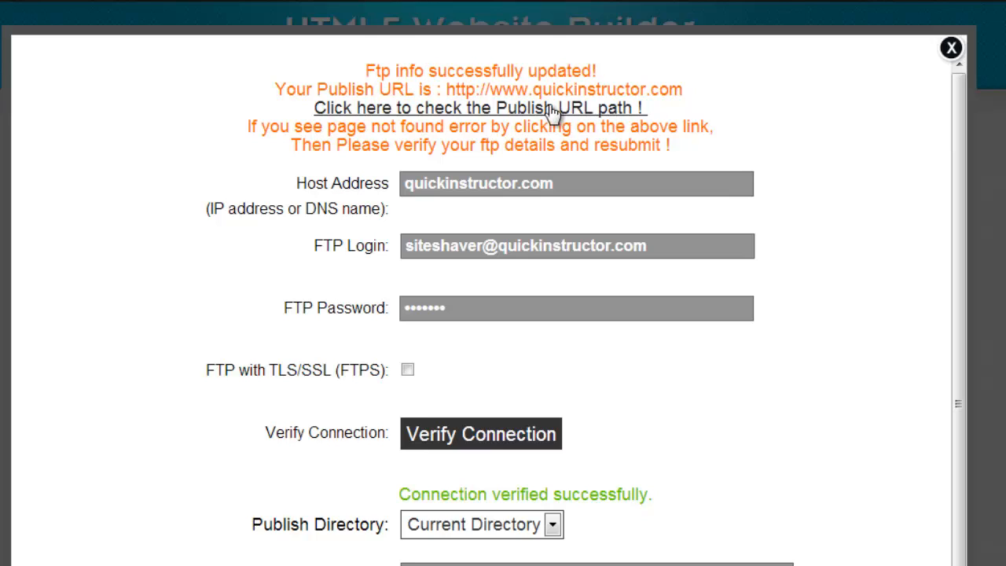
- Test the publish URL path, which loads a Business Website Builder welcome page
left_click(456, 110)
- Close the FTP dialog, open Staff me Inc for editing, and publish it to quickinstructor.com
left_click(952, 47)
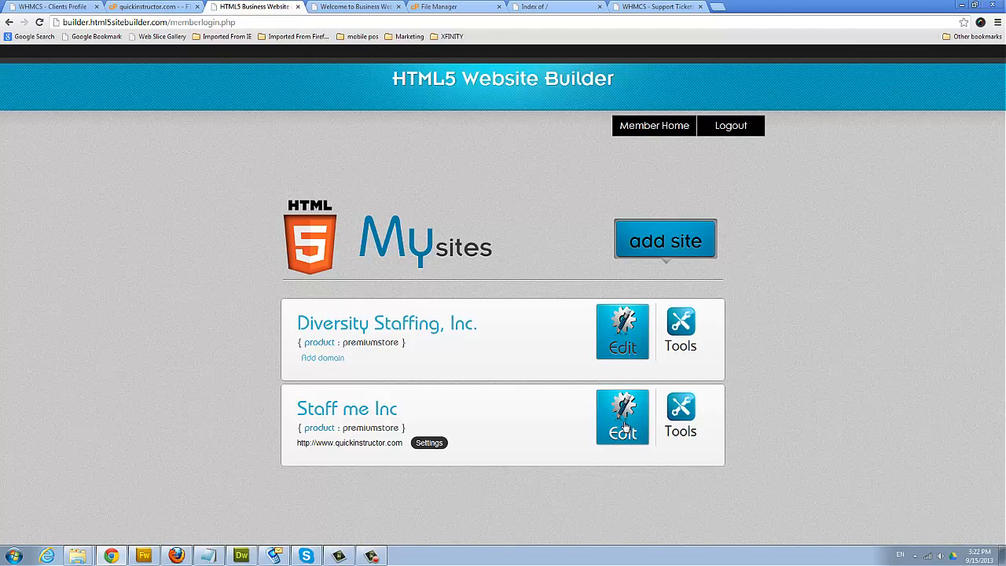
left_click(625, 427)
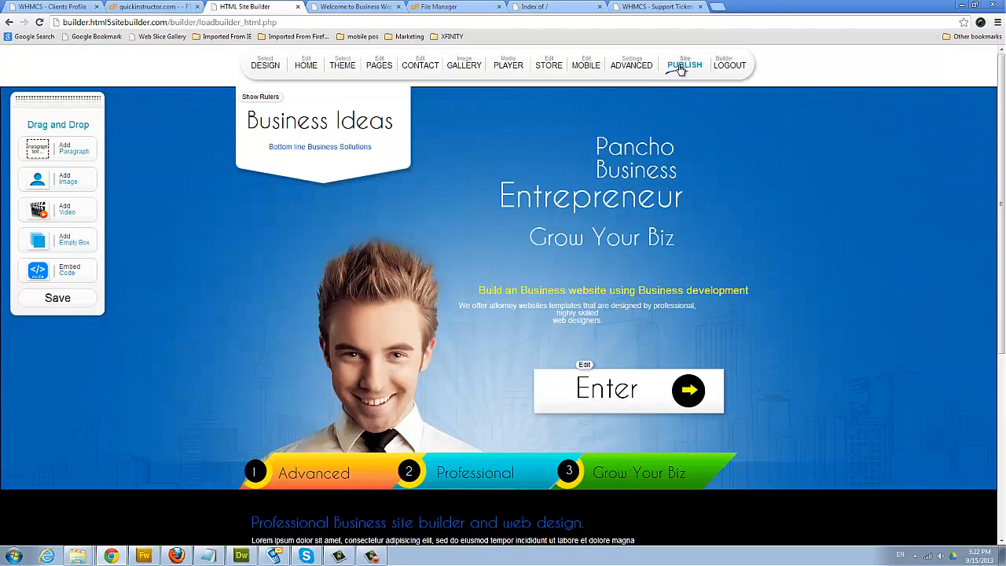
left_click(681, 68)
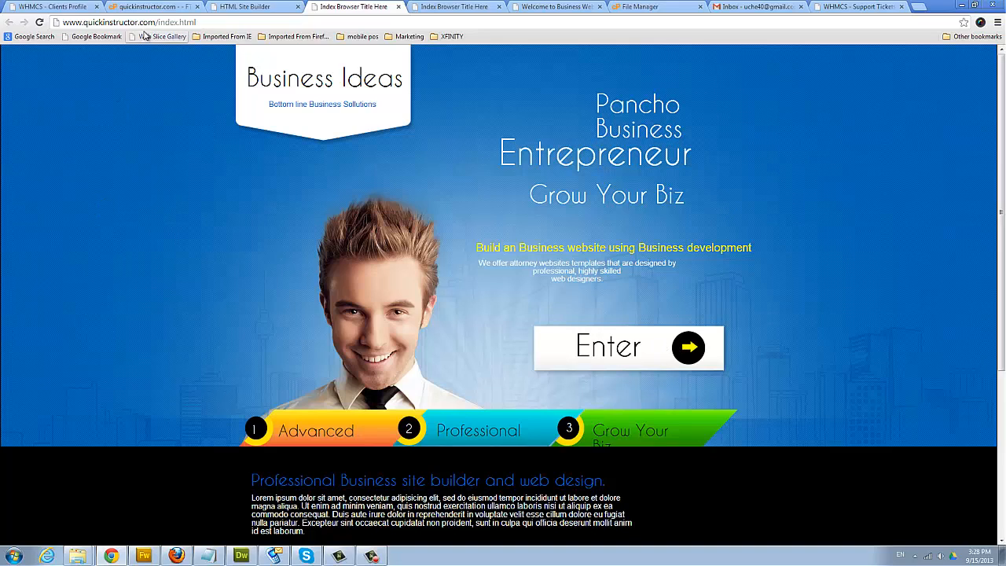
left_click_drag(159, 23, 255, 29)
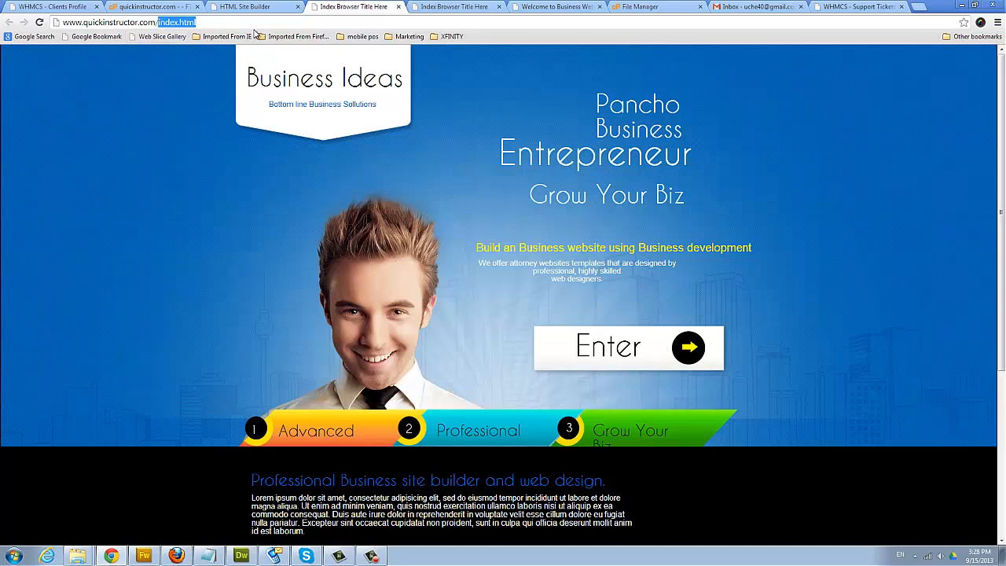
key("BackSpace")
key("Return")
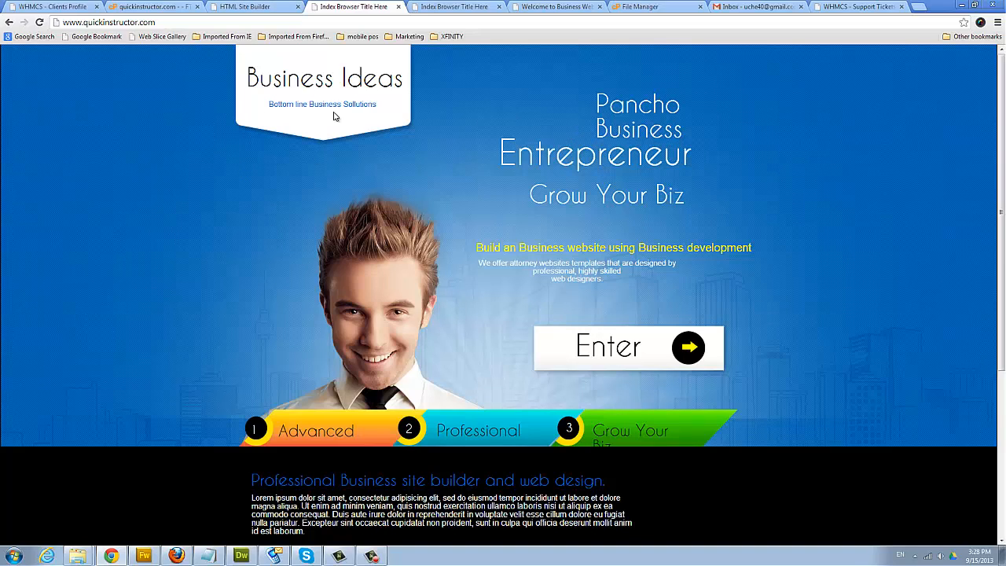
left_click(255, 7)
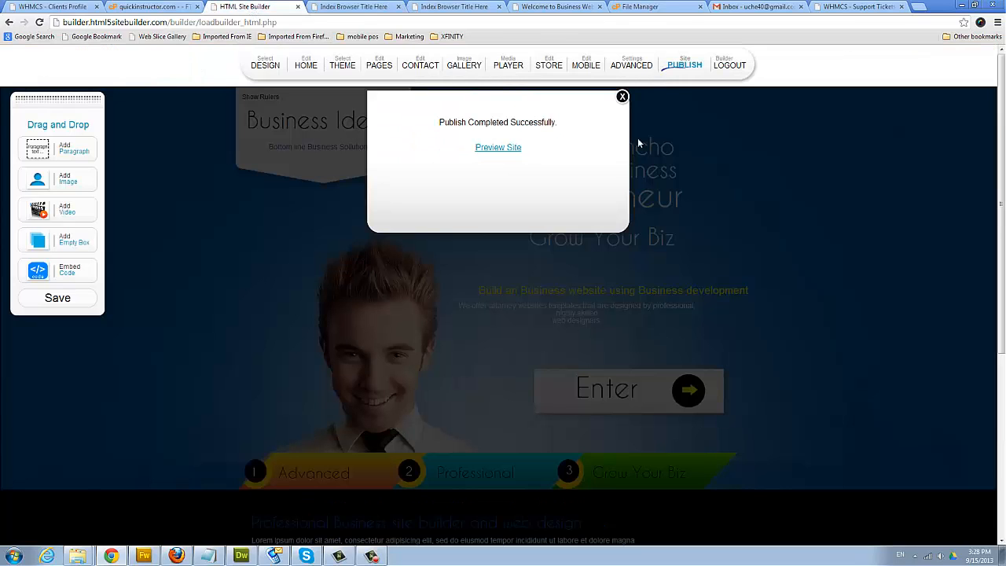
- Dismiss the publish message, re-toggle Full Publish on in ADVANCED settings, and publish again
left_click(622, 97)
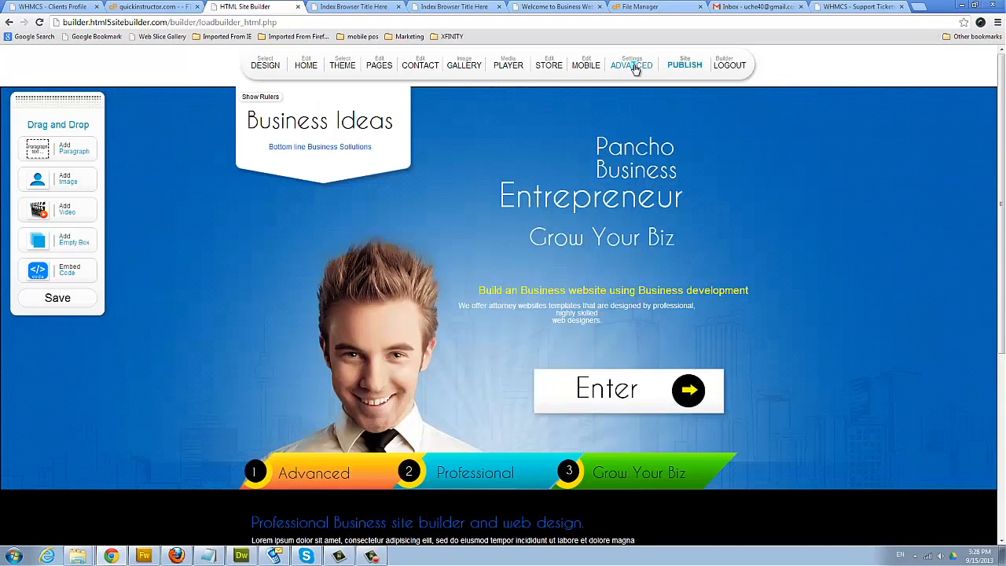
left_click(633, 67)
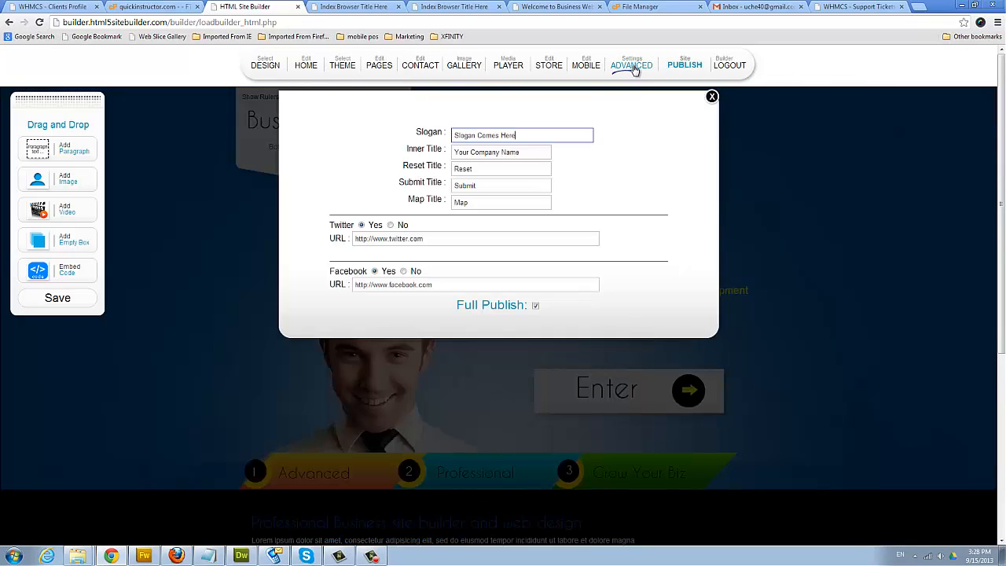
left_click(537, 306)
left_click(536, 306)
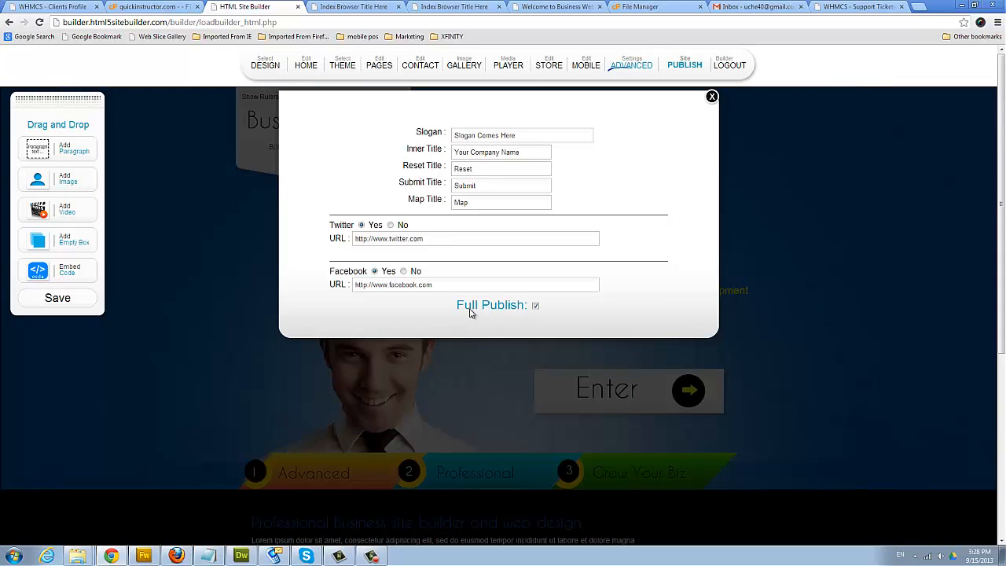
left_click(711, 97)
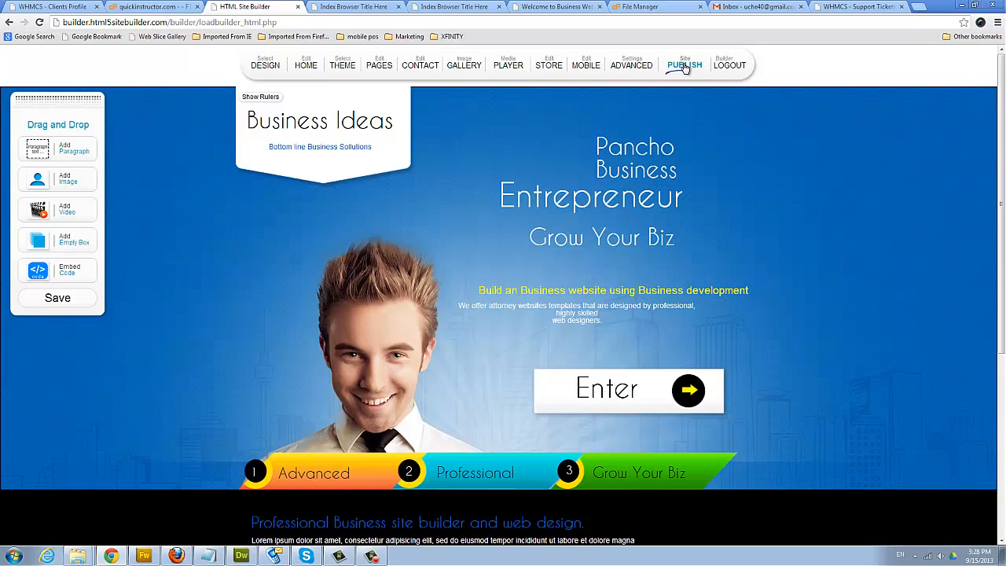
left_click(684, 66)
- Switch to the cPanel tab and scroll to the Domains section showing Addon and Parked Domains
key("ctrl+shift+Tab")
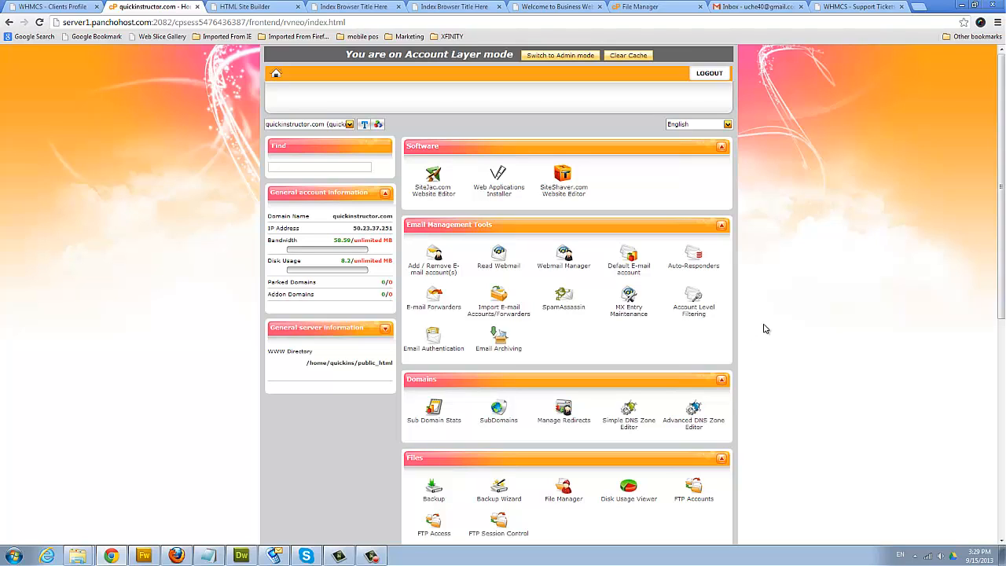
scroll(741, 341, "down", 3)
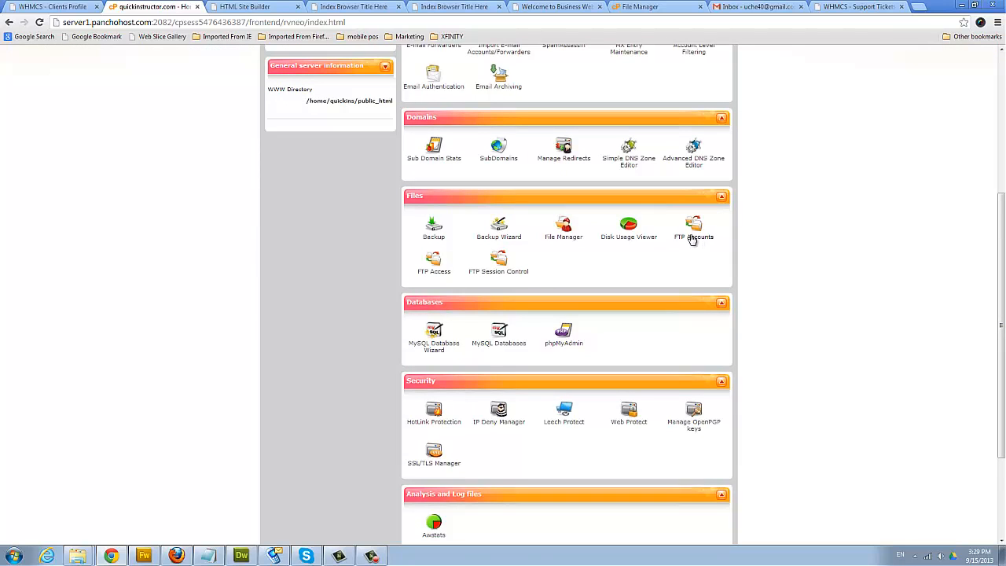
scroll(784, 263, "up", 3)
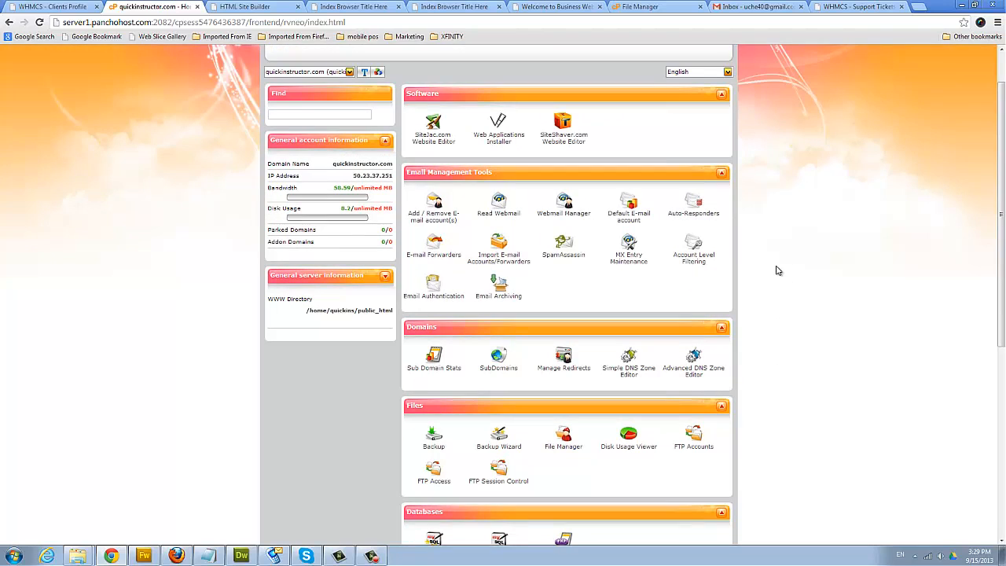
scroll(776, 360, "down", 3)
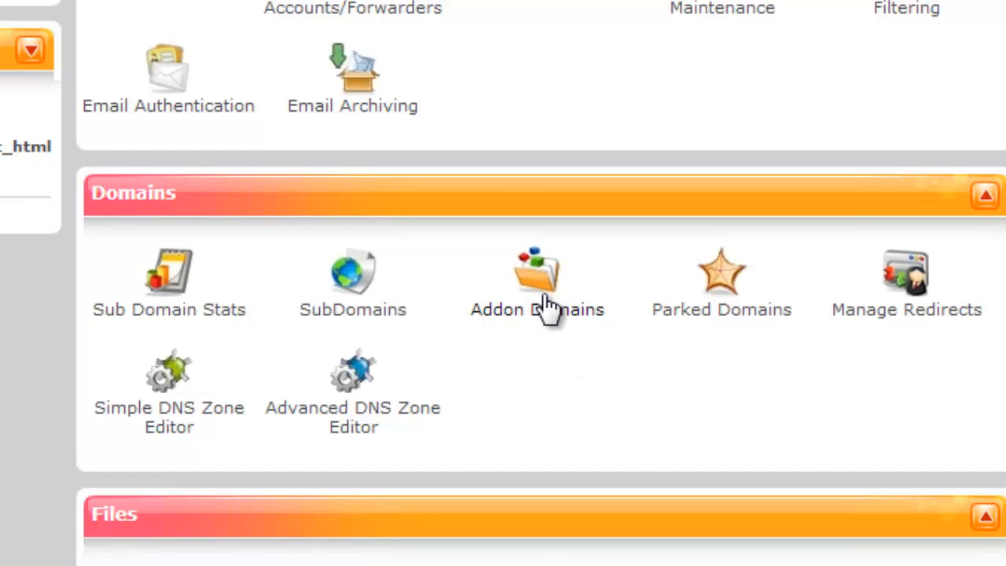
- Start a new addon domain and fill in goodhaironline.com from earlier entries
left_click(541, 297)
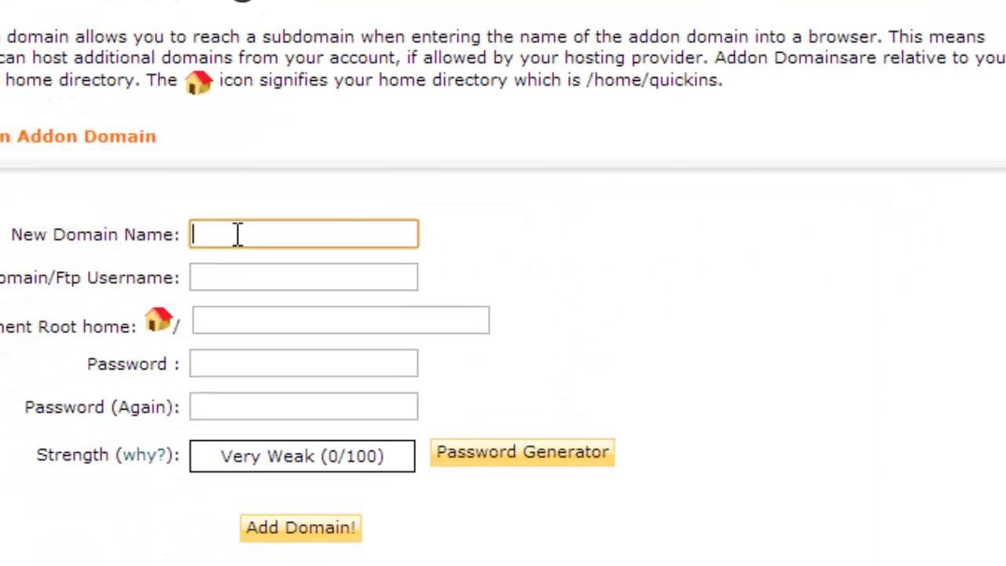
left_click(406, 209)
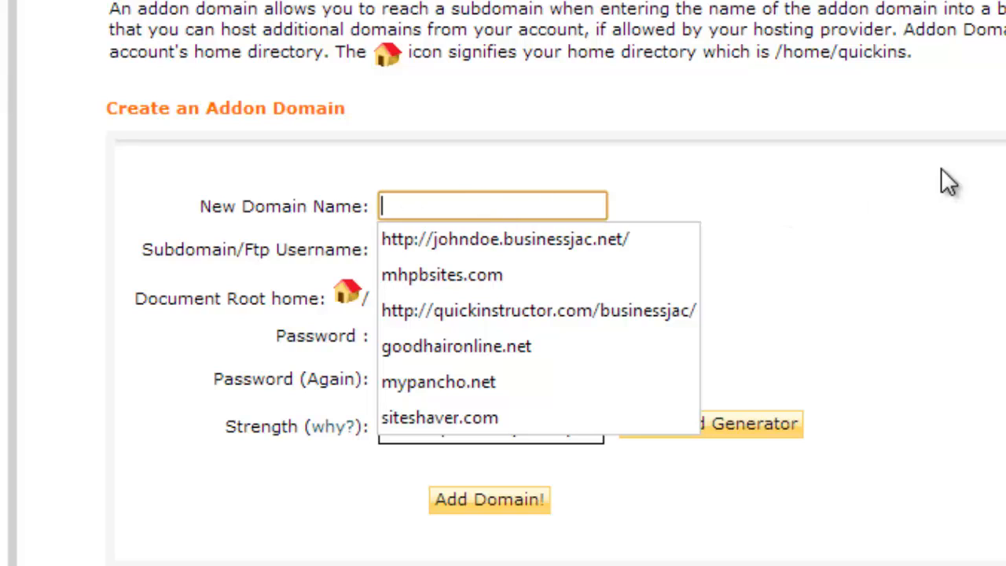
left_click(532, 346)
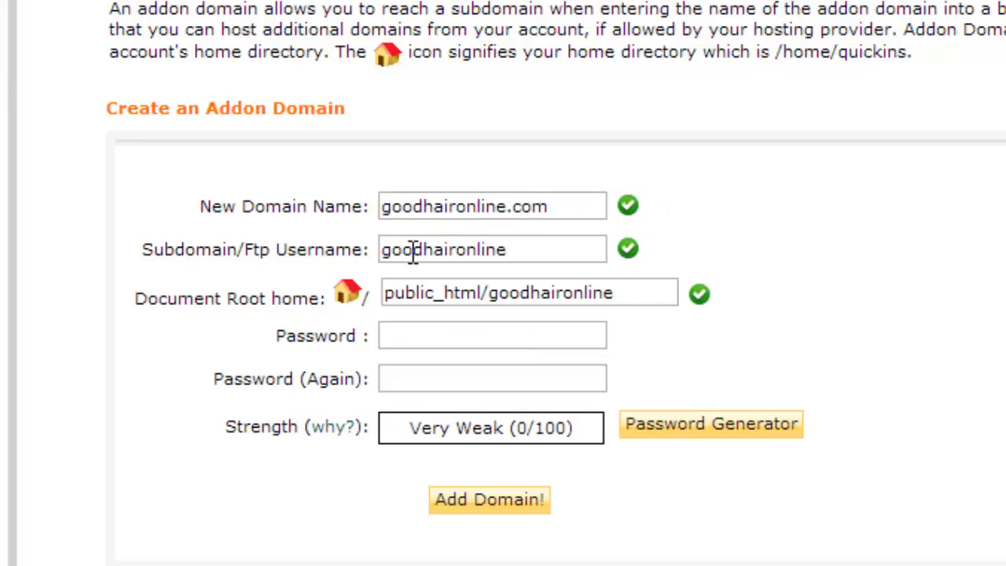
- Check the auto-filled username goodhaironline and document root public_html/goodhaironline
left_click(523, 249)
left_click_drag(524, 249, 385, 249)
left_click(466, 241)
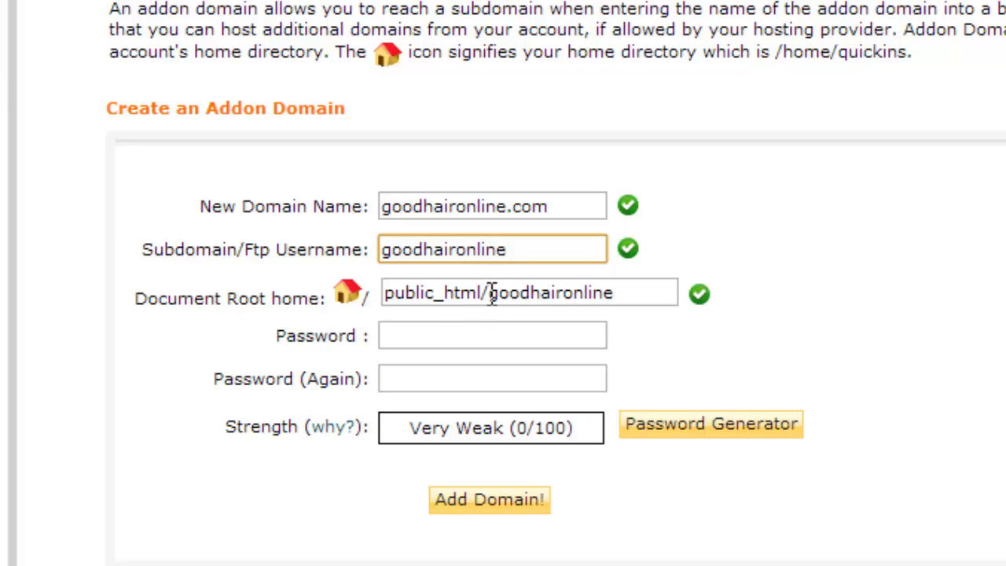
mouse_move(490, 294)
left_mouse_down()
mouse_move(617, 294)
mouse_move(491, 292)
left_mouse_up()
left_click(586, 291)
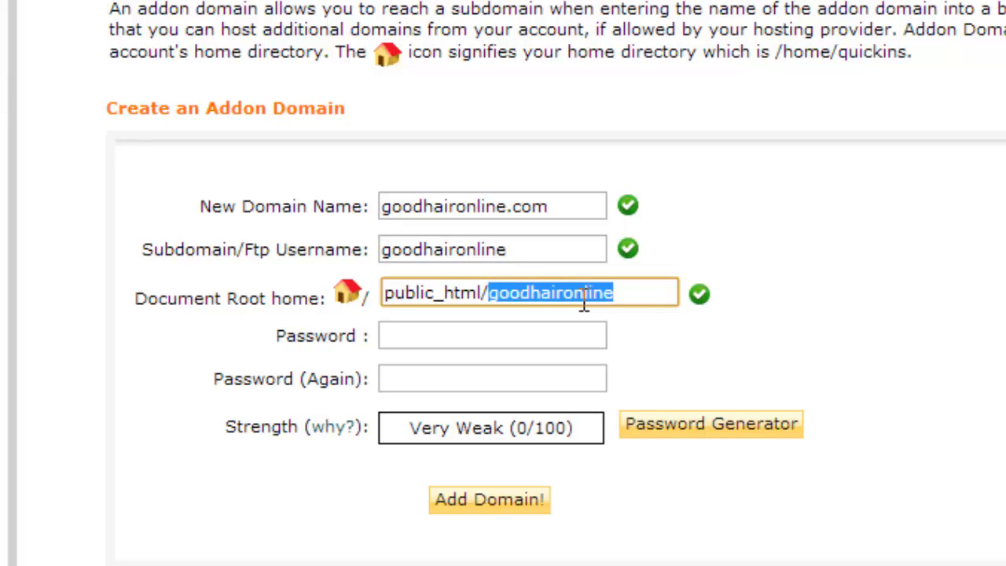
left_click(502, 292)
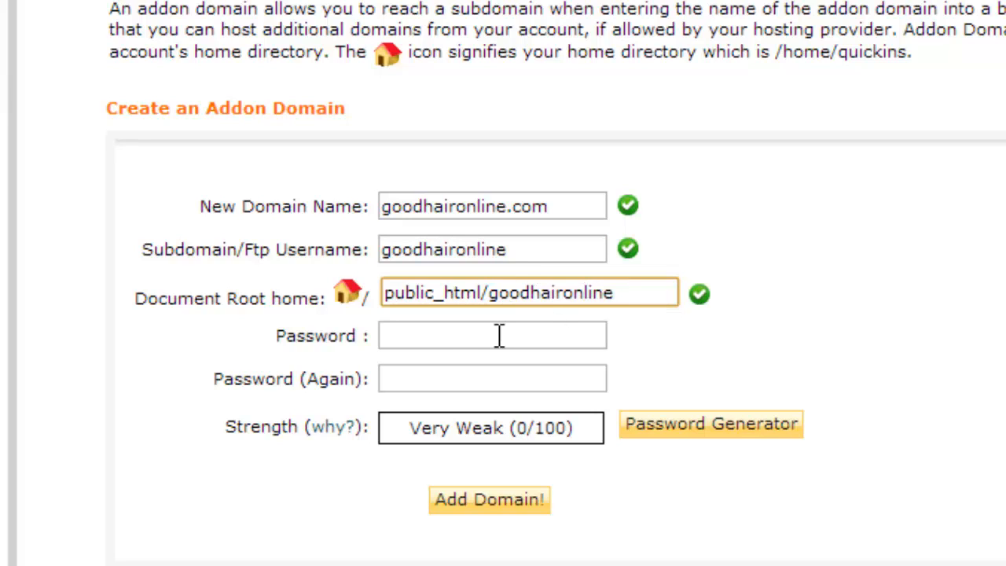
- Enter a four-character password for the addon domain, then move to the confirmation field
left_click(455, 334)
type("test")
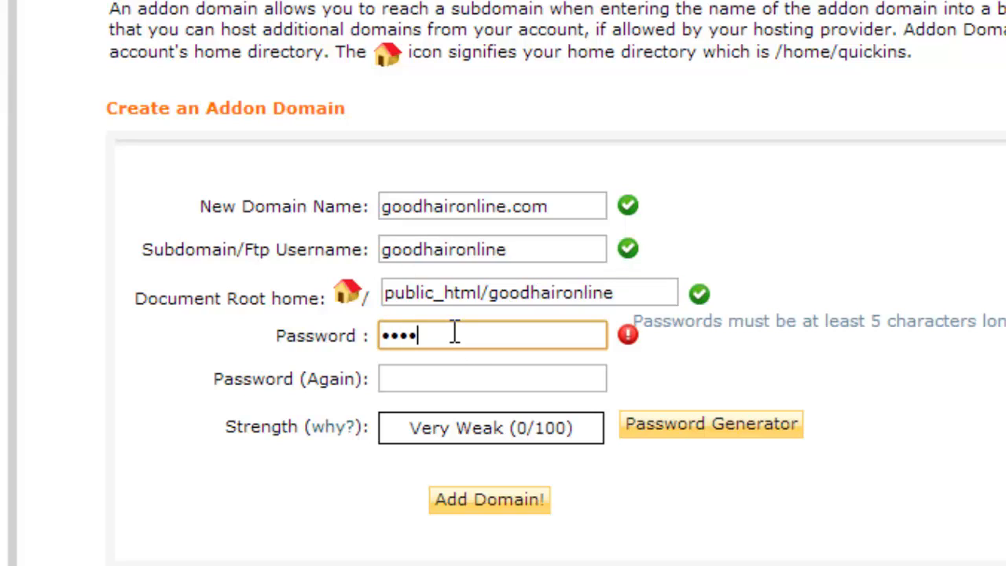
key("BackSpace")
key("BackSpace")
key("BackSpace")
key("BackSpace")
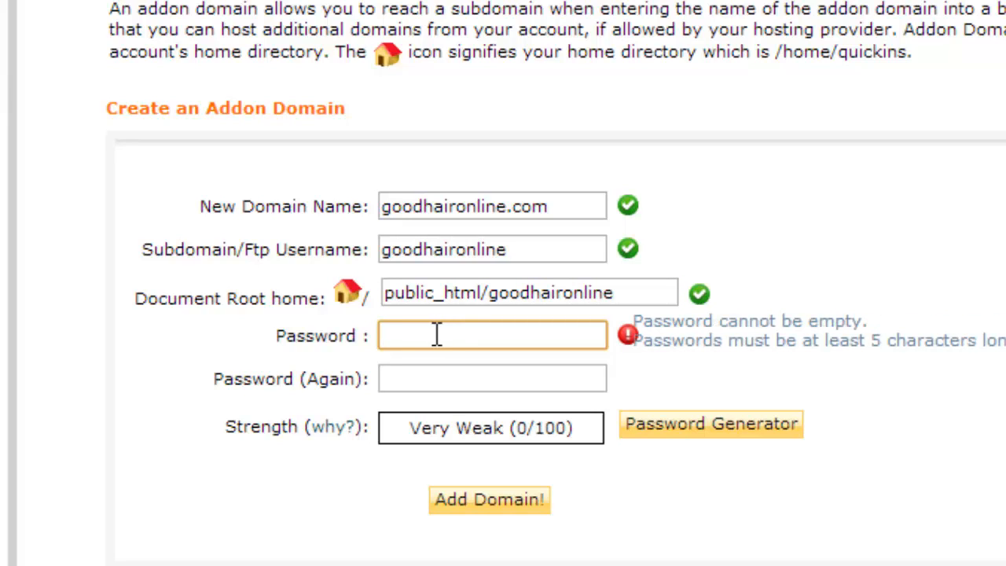
type("test")
left_click(411, 379)
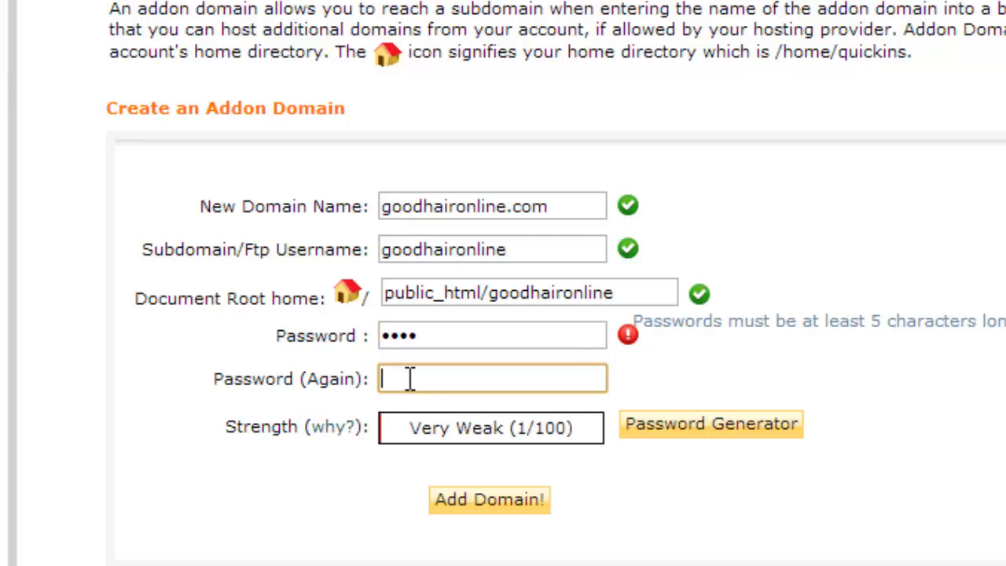
type("test")
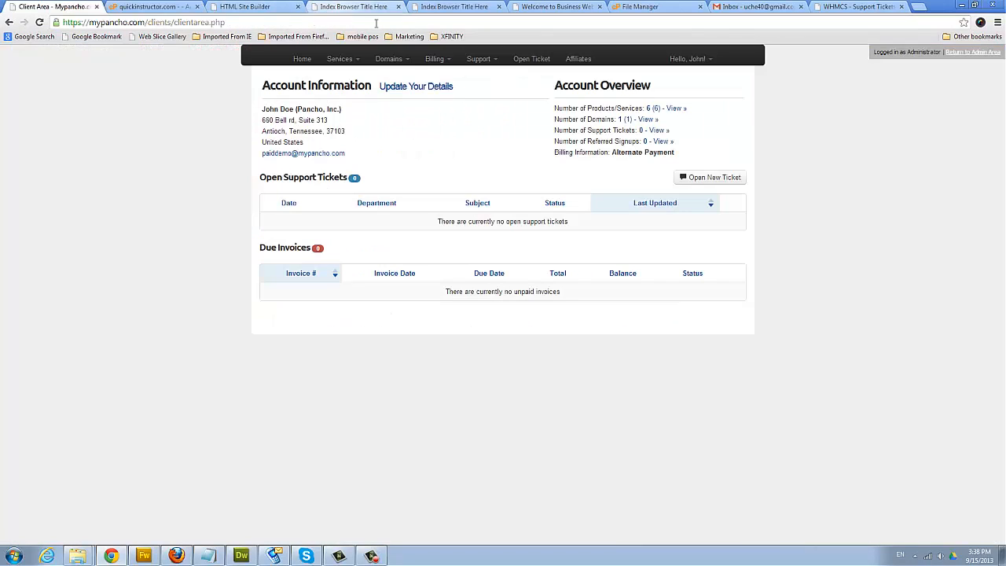
- Visit WHMCS's Register a New Domain page, then return to the cPanel addon domain form
left_click(405, 61)
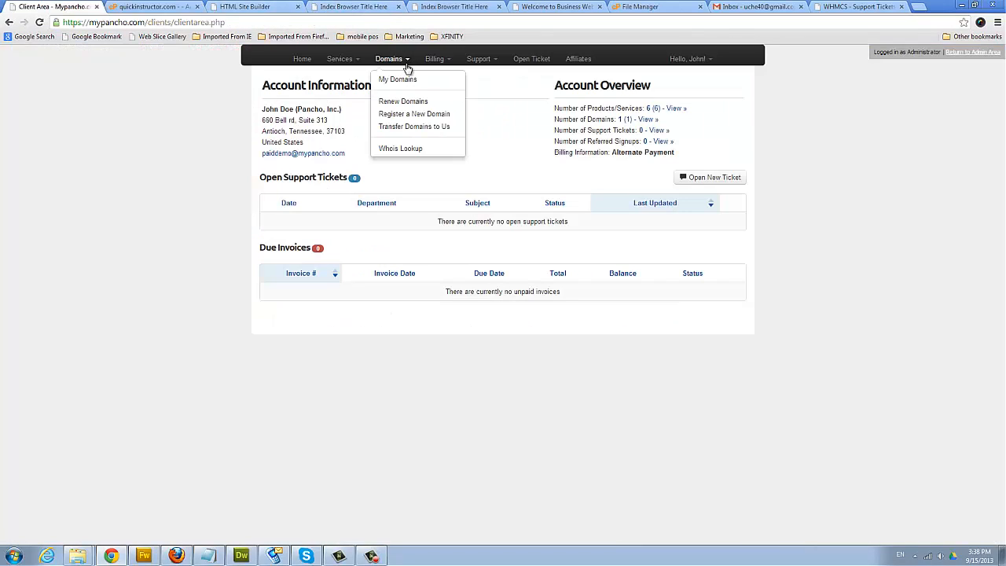
left_click(437, 115)
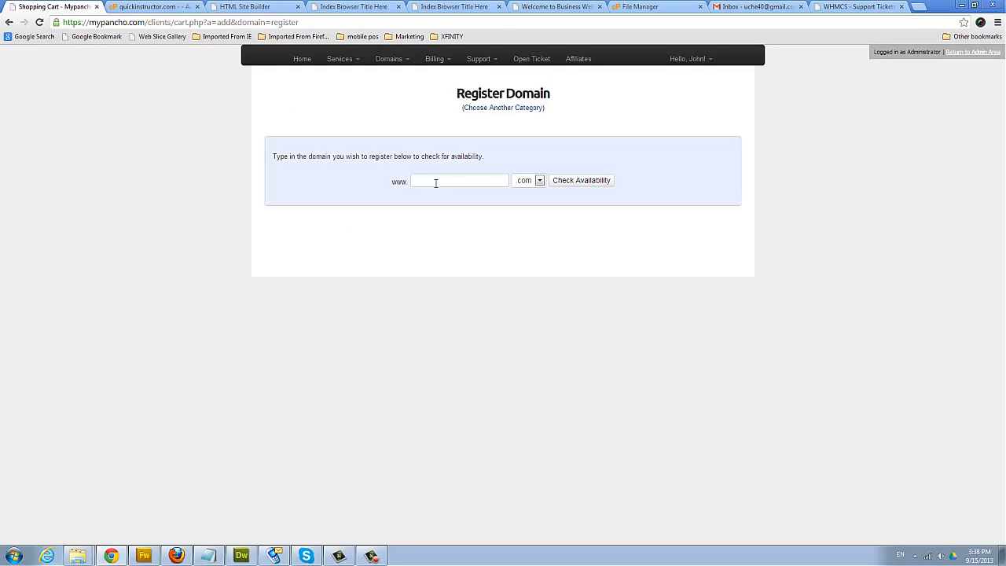
left_click(163, 7)
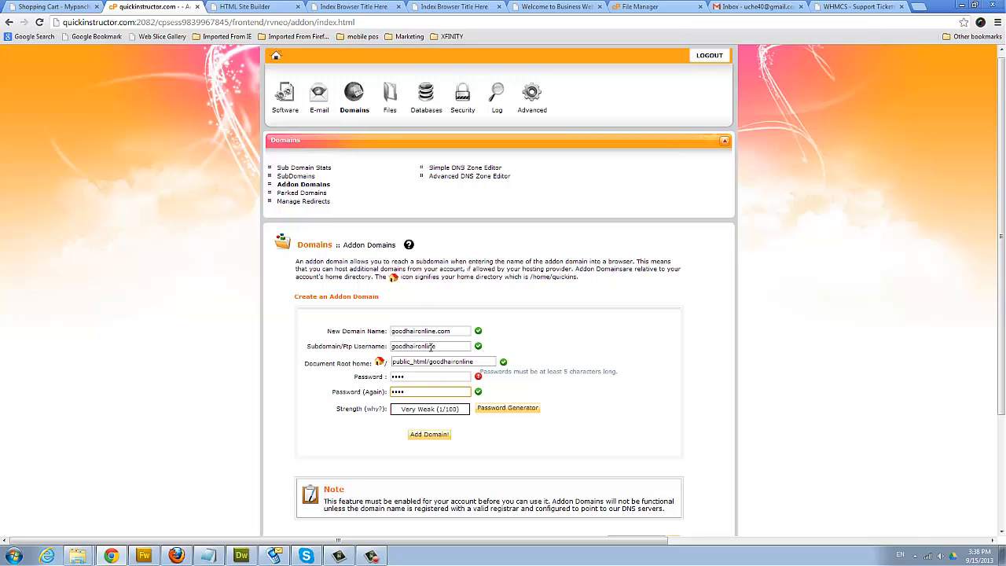
- Log out of the site editor and open Settings for the Staff me Inc. site on quickinstructor.com
left_click(244, 6)
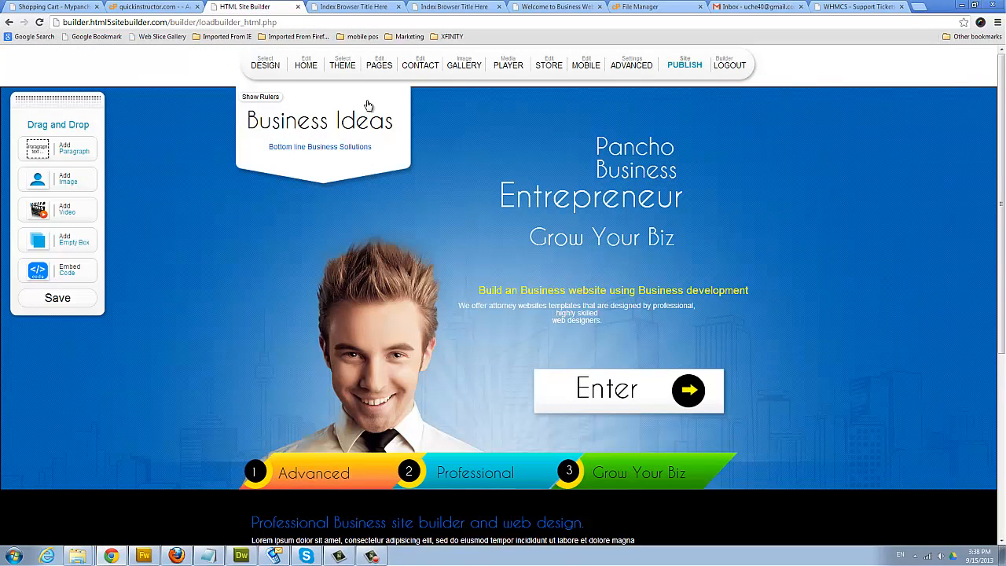
left_click(725, 69)
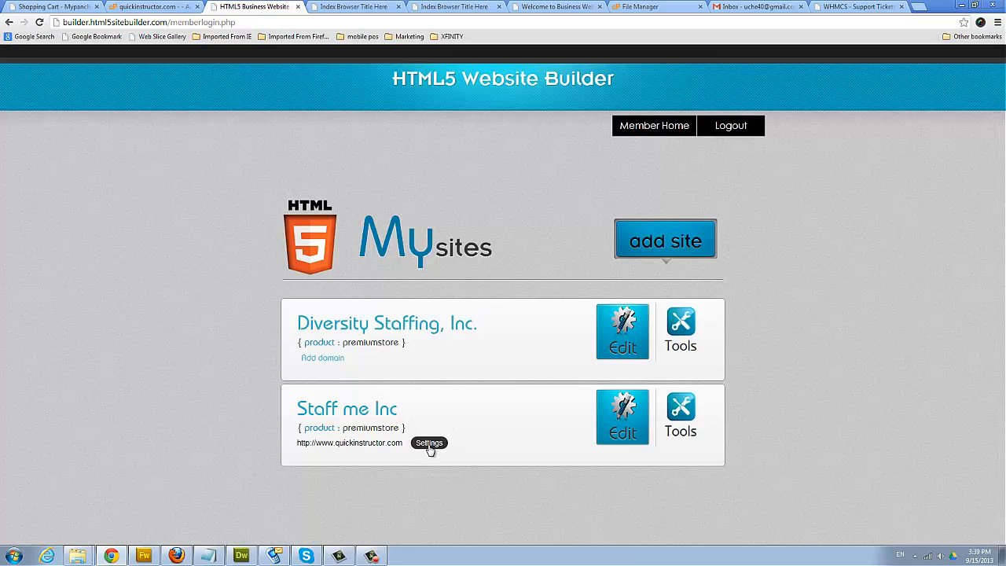
left_click(430, 445)
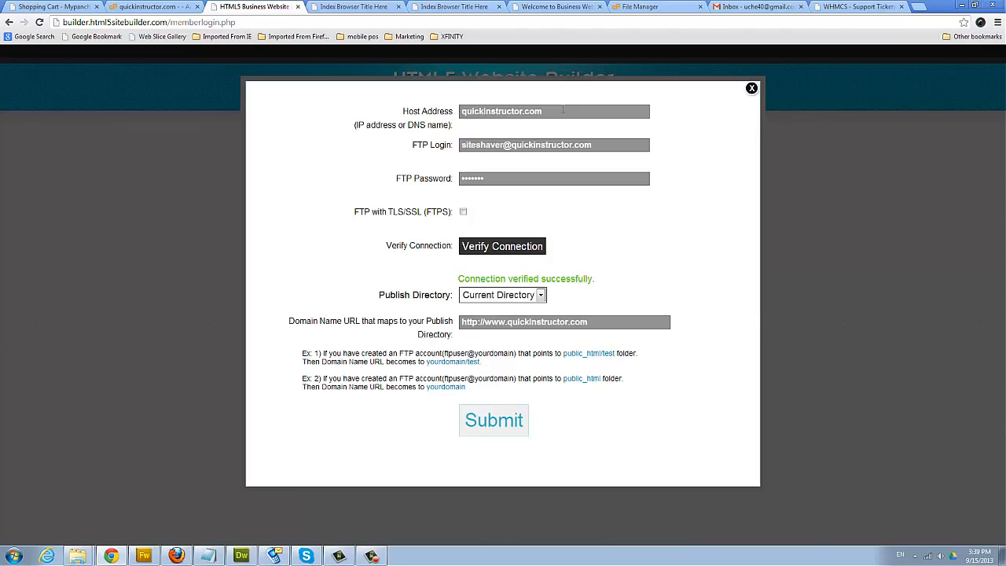
left_click_drag(563, 110, 451, 108)
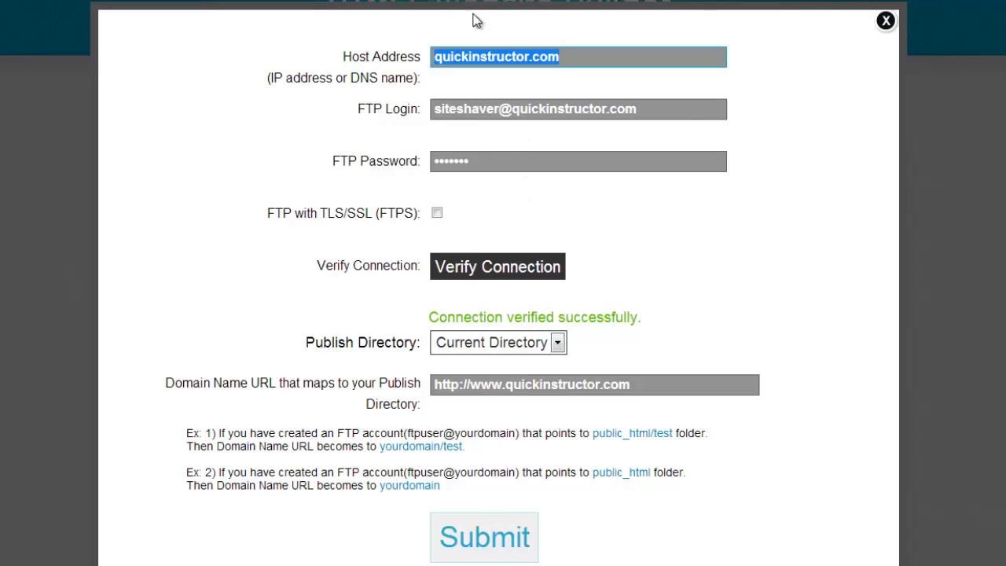
left_click(887, 21)
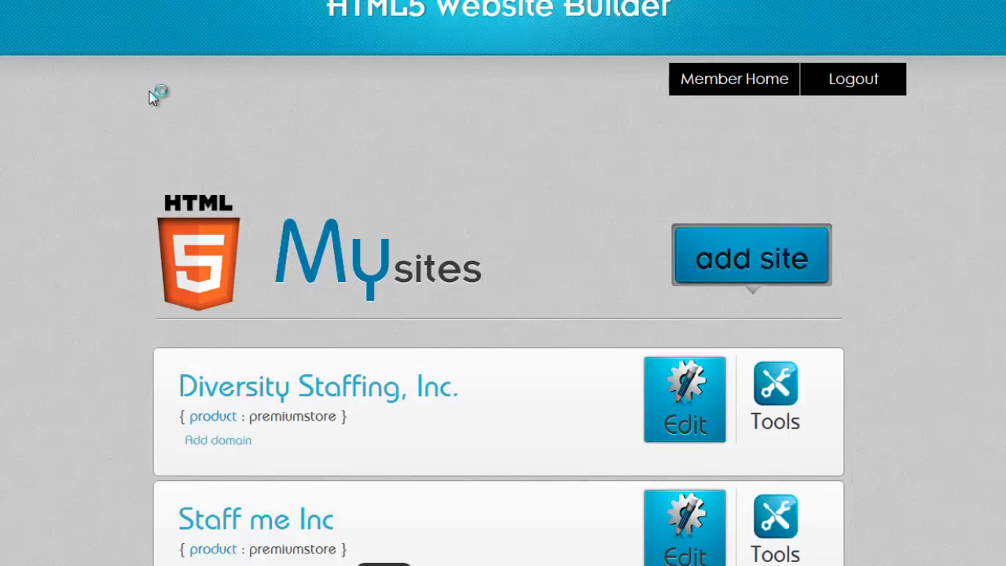